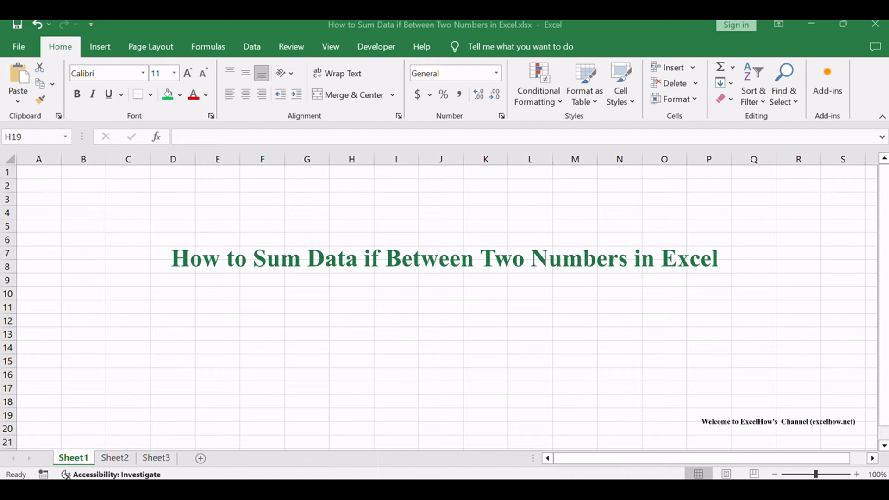
- Switch to Sheet2 and highlight the ID/SCORE data and the D2:D5 level ranges
{"action": "left_click", "coordinate": [197, 255]}
{"action": "left_click", "coordinate": [119, 458]}
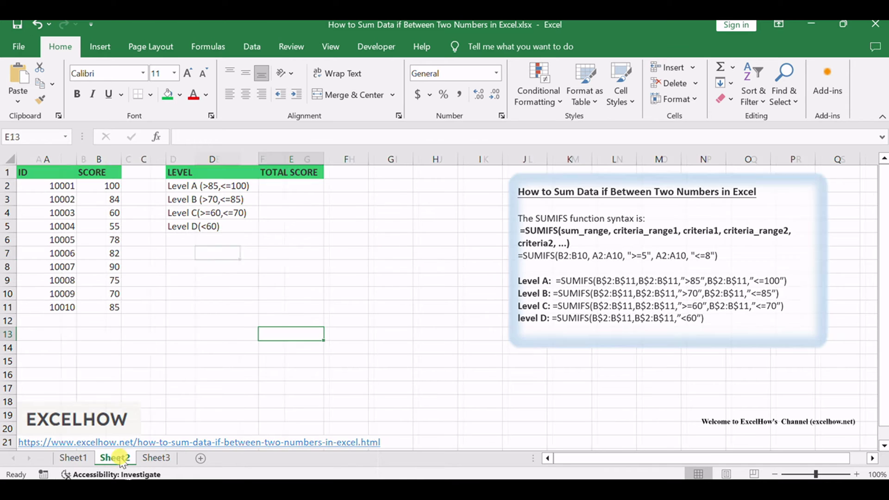
{"action": "left_click", "coordinate": [370, 319]}
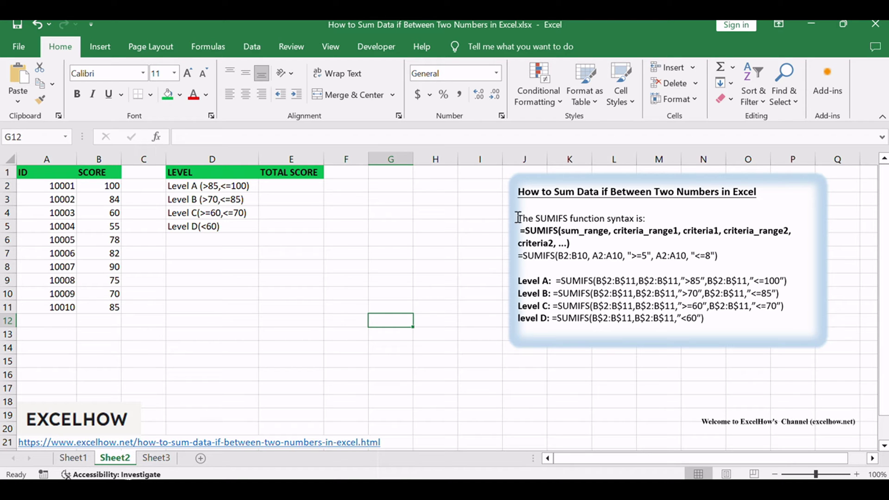
{"action": "left_click", "coordinate": [291, 240]}
{"action": "left_click_drag", "start_coordinate": [48, 189], "coordinate": [93, 306]}
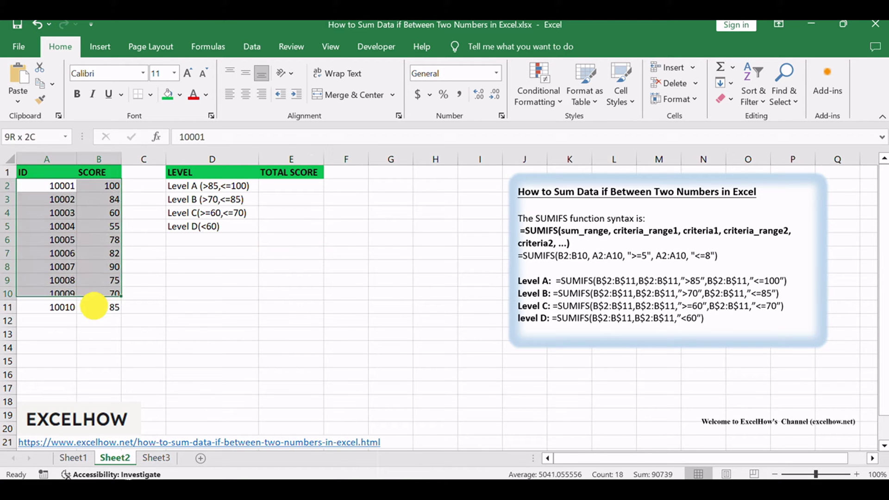
{"action": "left_click", "coordinate": [183, 303]}
{"action": "left_click_drag", "start_coordinate": [201, 189], "coordinate": [210, 227]}
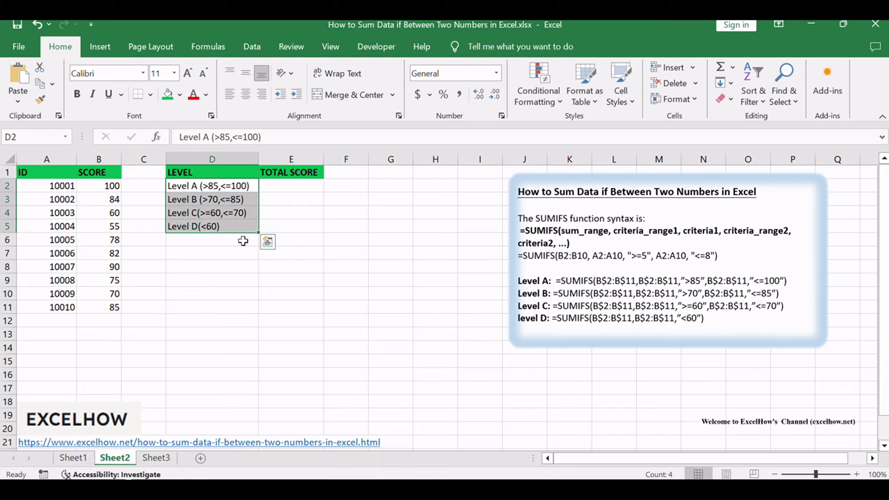
{"action": "left_click", "coordinate": [304, 252]}
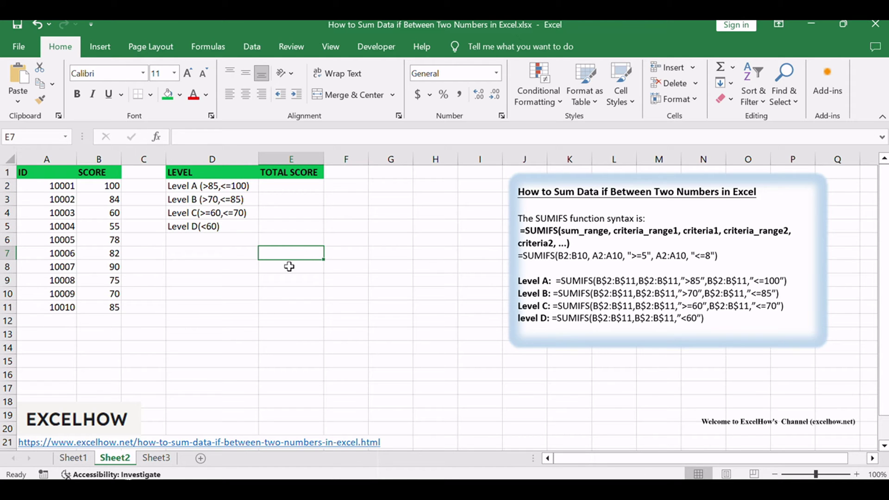
- Review the Level A, B and C range texts in D2–D4 and the SUMIFS notes
{"action": "left_click", "coordinate": [206, 184]}
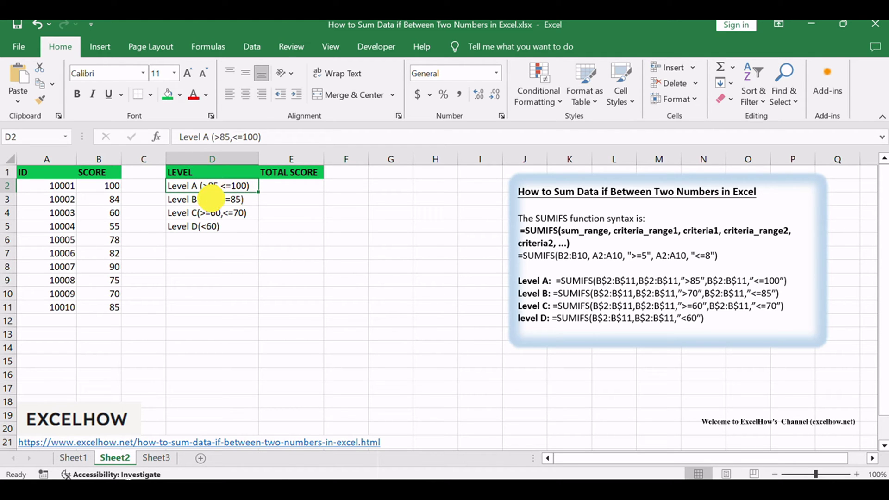
{"action": "left_click", "coordinate": [218, 199]}
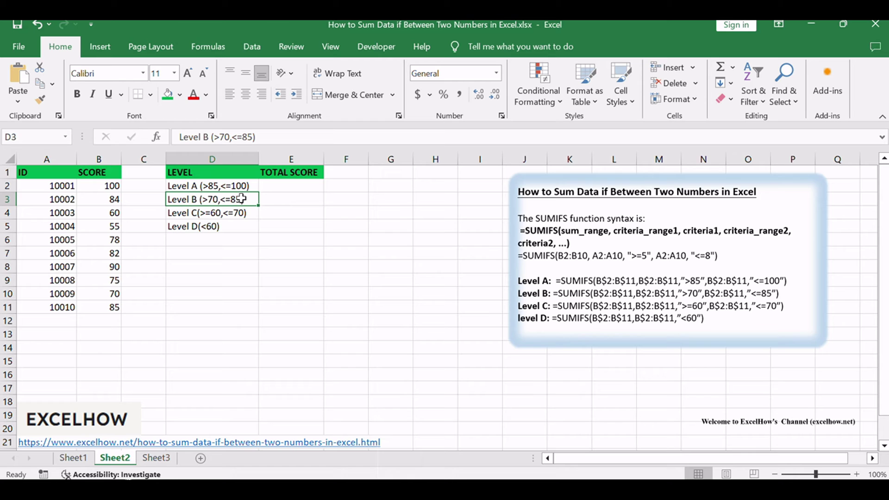
{"action": "left_click", "coordinate": [225, 212]}
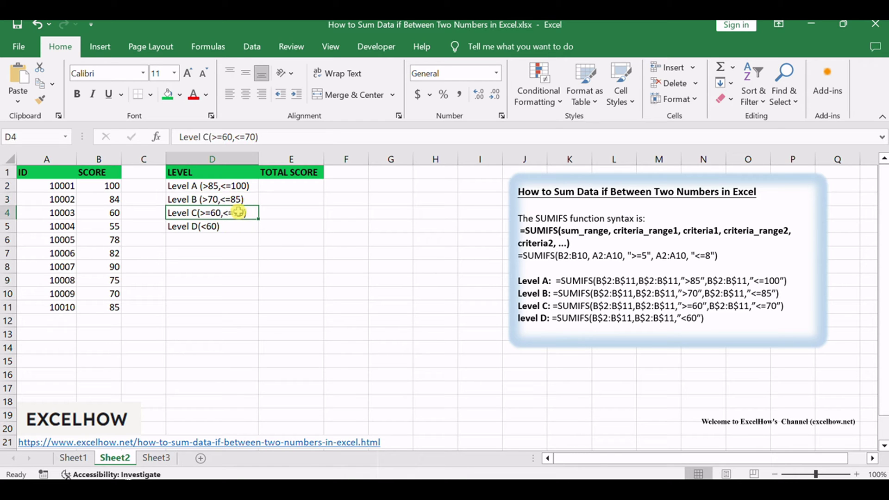
{"action": "left_click", "coordinate": [293, 234]}
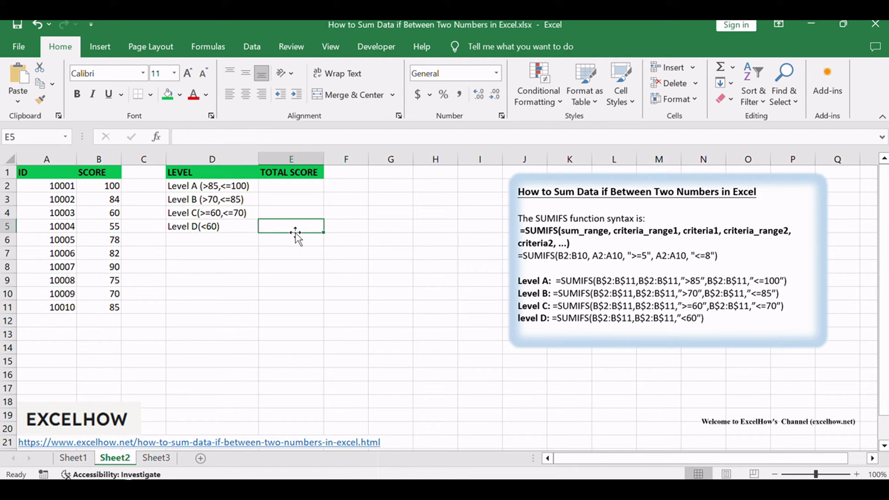
{"action": "left_click", "coordinate": [550, 216]}
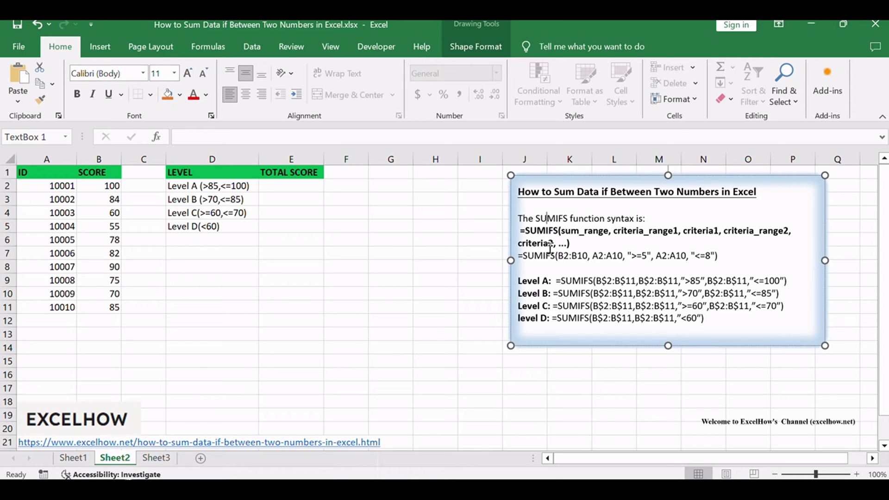
{"action": "left_click", "coordinate": [627, 232]}
{"action": "left_click", "coordinate": [746, 231]}
{"action": "left_click", "coordinate": [541, 235]}
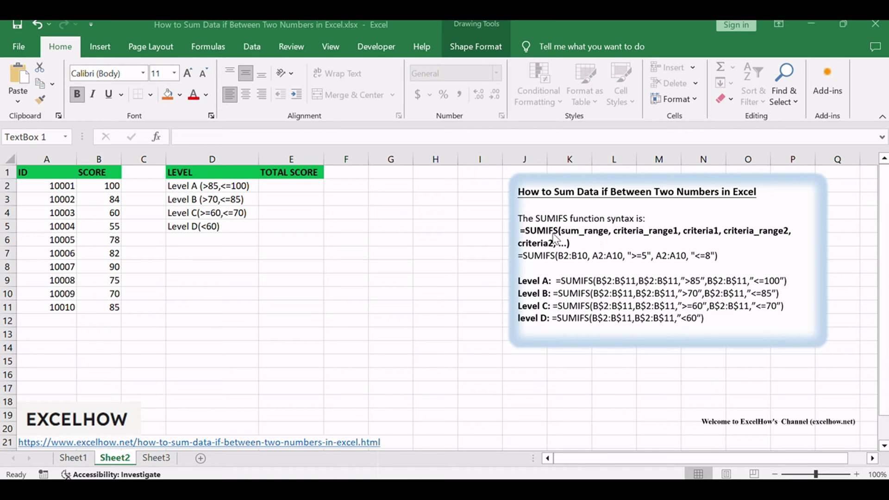
{"action": "left_click", "coordinate": [562, 220]}
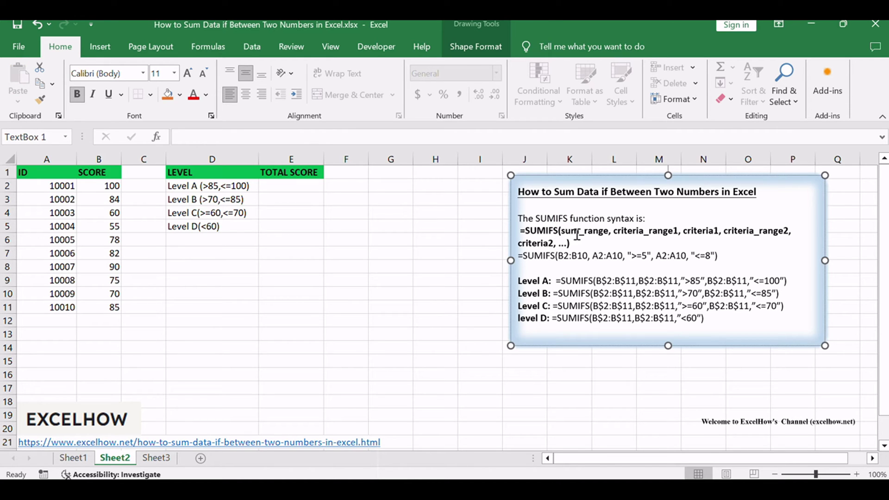
{"action": "left_click", "coordinate": [587, 231]}
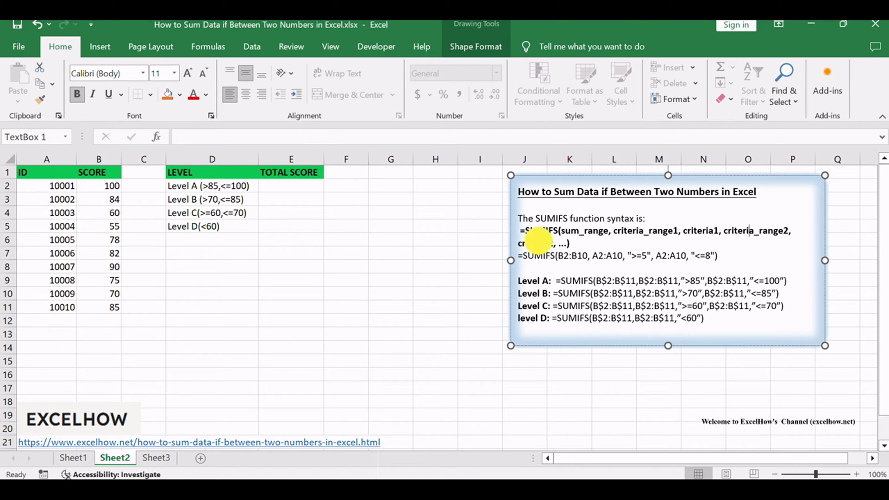
{"action": "left_click", "coordinate": [538, 242]}
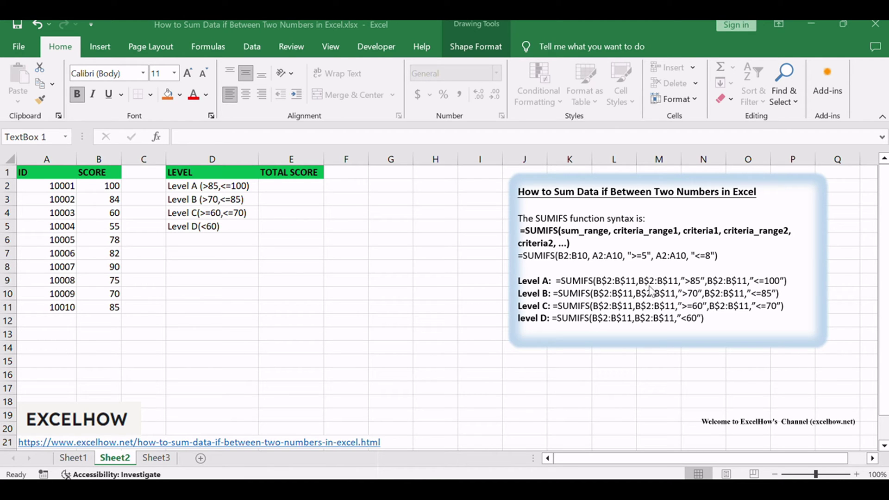
{"action": "left_click", "coordinate": [597, 258]}
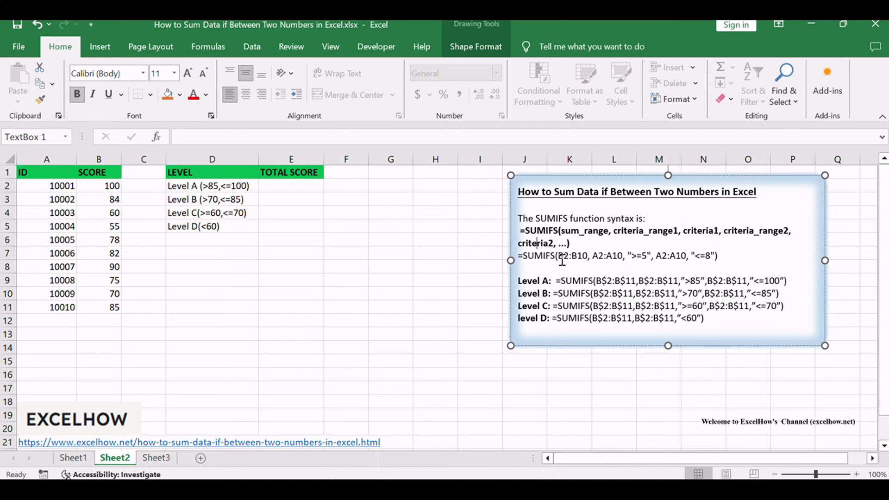
{"action": "left_click", "coordinate": [540, 256]}
{"action": "left_click", "coordinate": [569, 255]}
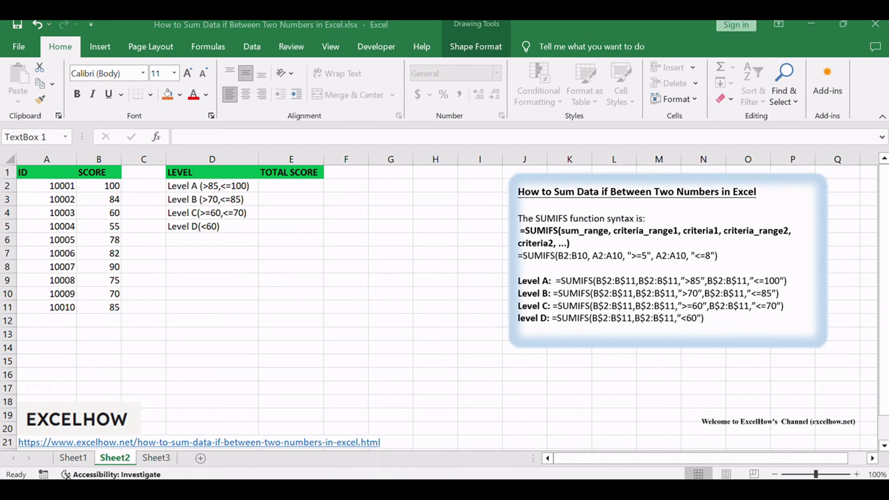
{"action": "key", "text": "Escape"}
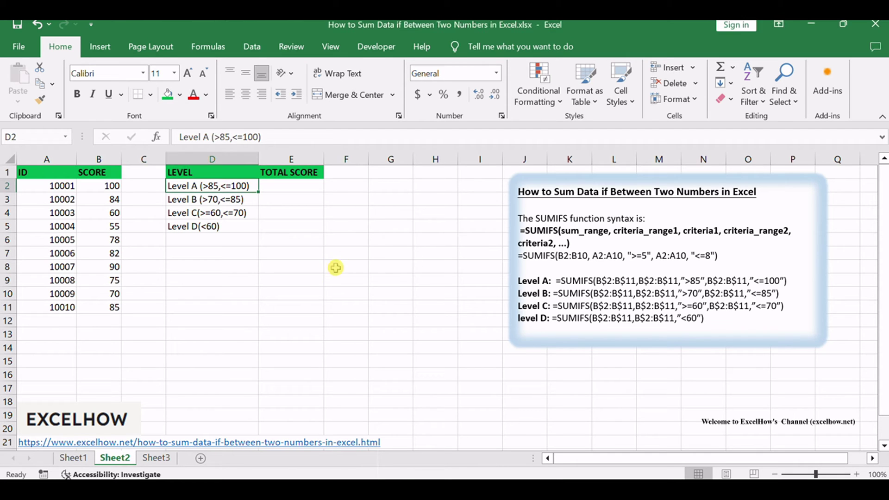
{"action": "left_click", "coordinate": [239, 278]}
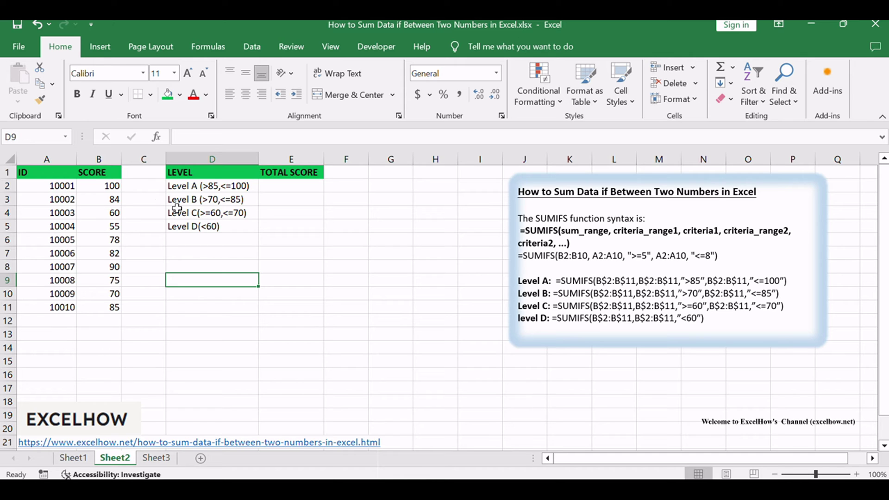
{"action": "left_click_drag", "start_coordinate": [53, 176], "coordinate": [111, 307]}
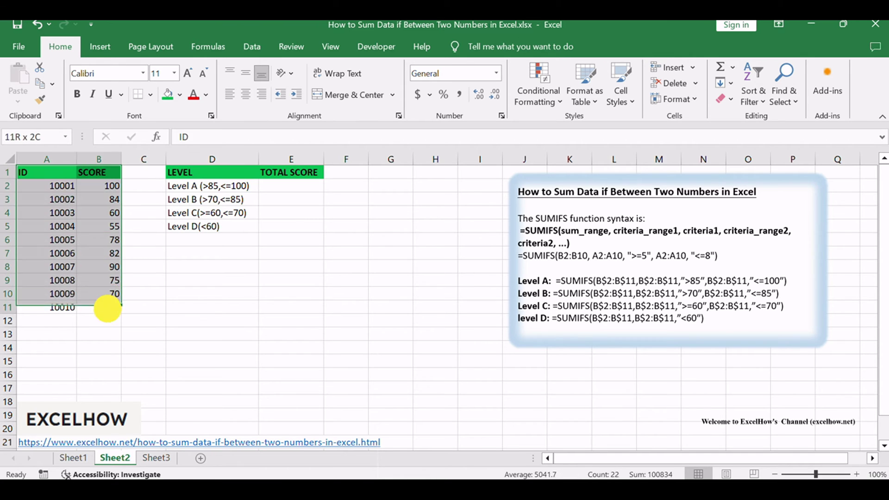
{"action": "left_click", "coordinate": [162, 289]}
{"action": "left_click", "coordinate": [98, 159]}
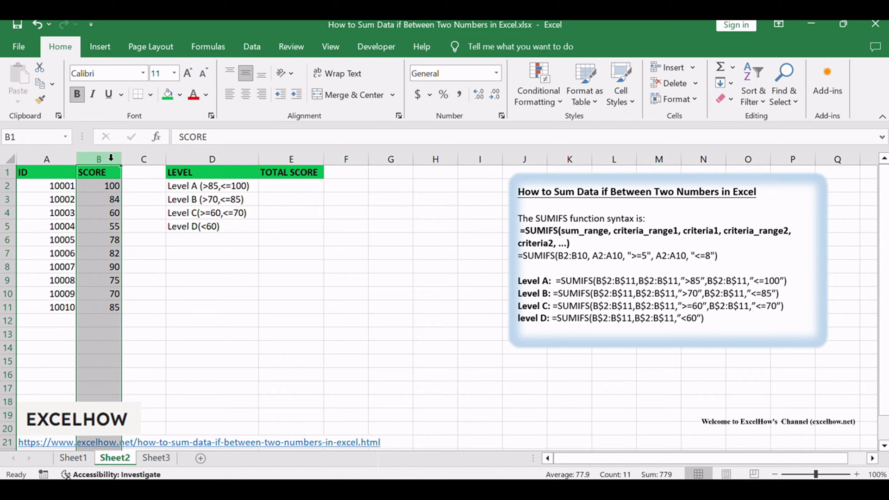
{"action": "left_click", "coordinate": [213, 159]}
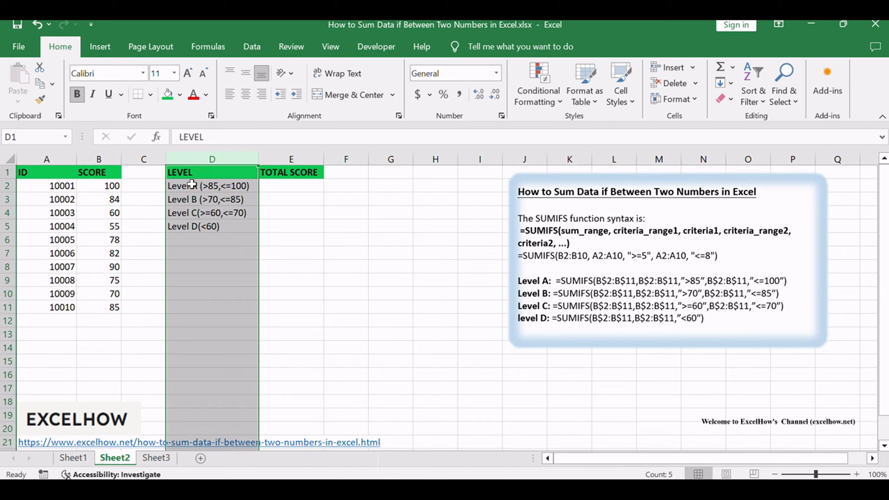
{"action": "left_click", "coordinate": [305, 158]}
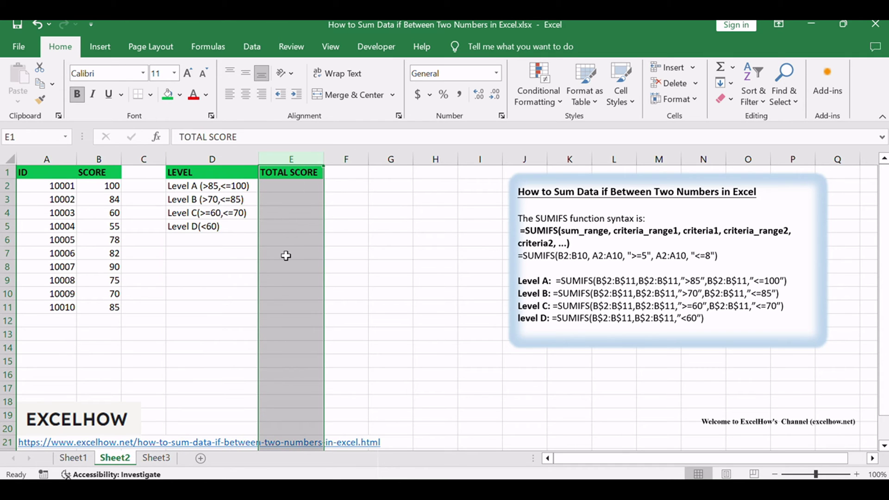
{"action": "left_click", "coordinate": [352, 252]}
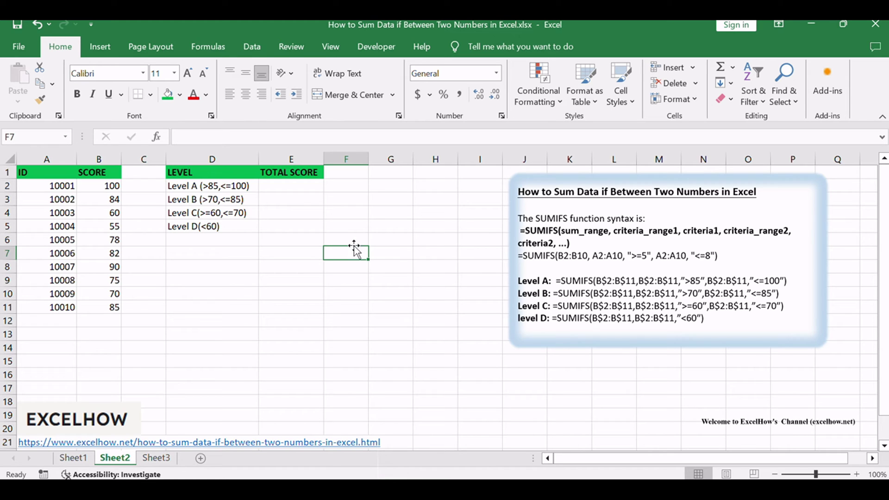
{"action": "left_click", "coordinate": [219, 185]}
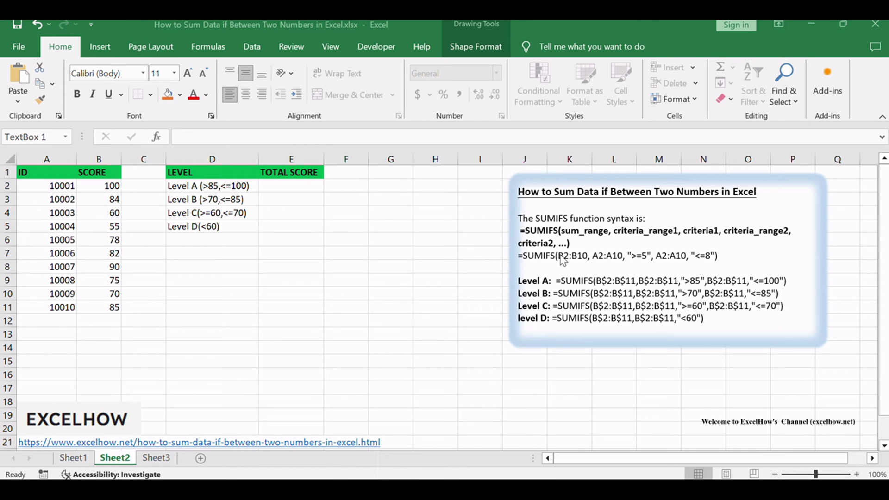
- Paste the Level A SUMIFS (>85, <=100) into E2 and check both criteria
{"action": "left_click", "coordinate": [278, 187]}
{"action": "type", "text": "=SUMIFS(B$2:B$11,B$2:B$11,\">85\",B$2:B$11,\"<=100\")"}
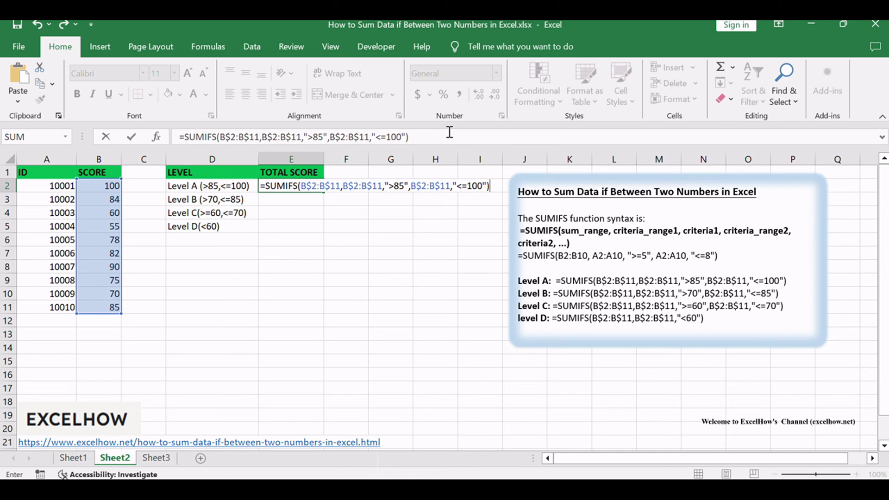
{"action": "left_click", "coordinate": [319, 136]}
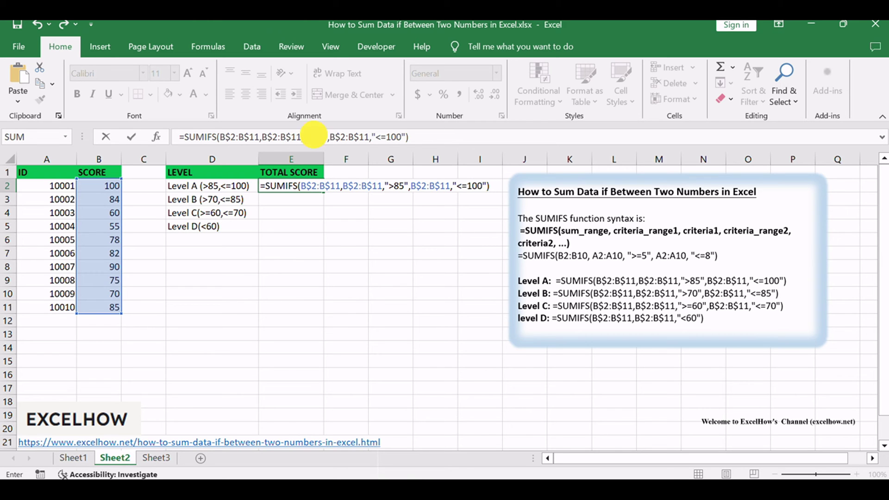
{"action": "left_click", "coordinate": [387, 137]}
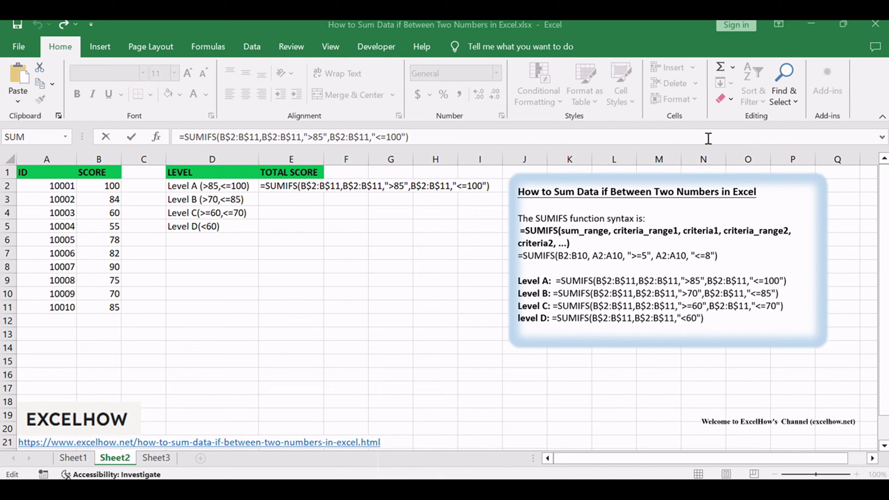
{"action": "left_click", "coordinate": [464, 137]}
{"action": "key", "text": "Return"}
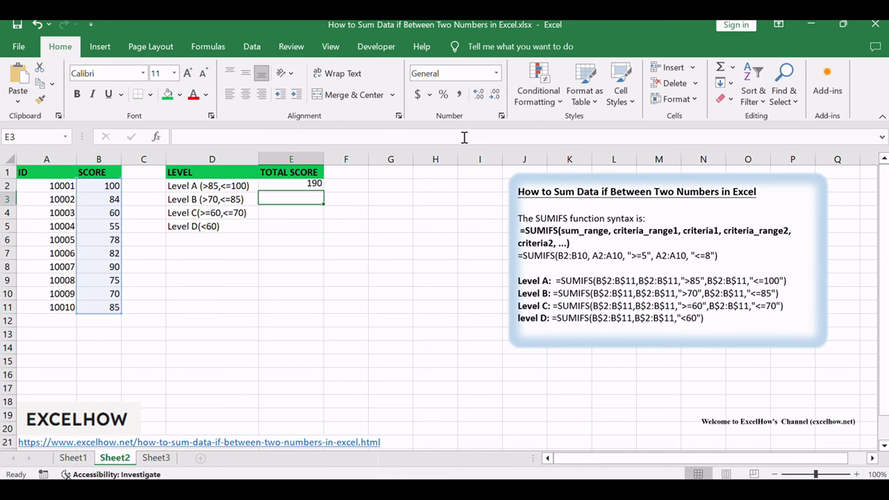
{"action": "left_click", "coordinate": [309, 187]}
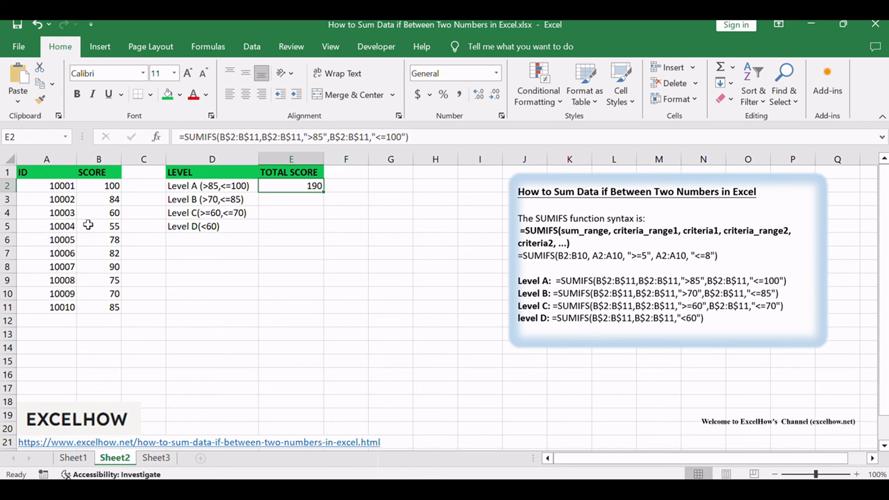
{"action": "left_click", "coordinate": [67, 267]}
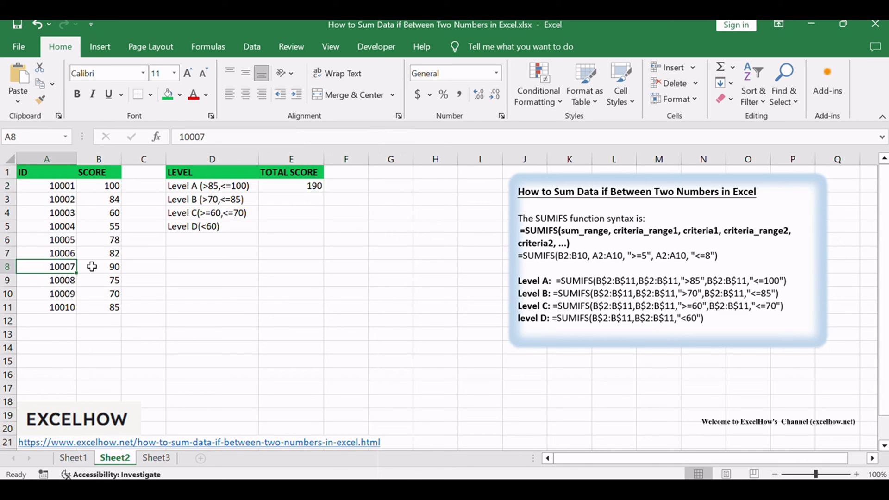
{"action": "left_click", "coordinate": [106, 270]}
{"action": "left_click", "coordinate": [117, 187]}
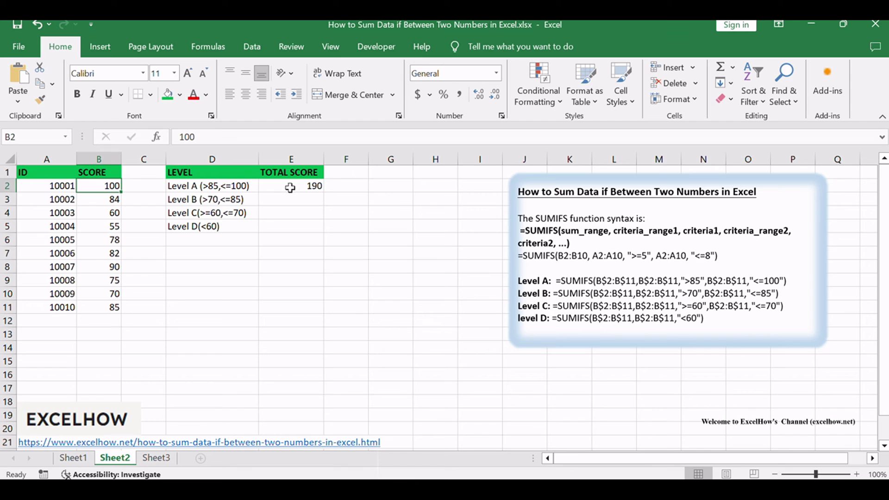
{"action": "left_click", "coordinate": [291, 186]}
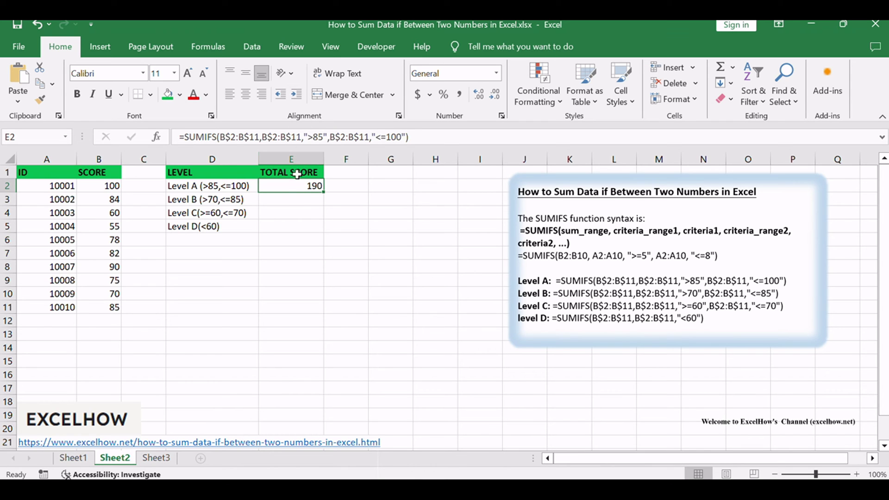
- Commit the Level B SUMIFS (>70, <=85) in E3, giving 404
{"action": "type", "text": "=SUMIFS(B$2:B$11,B$2:B$11,\">70\",B$2:B$11,\"<=85\")"}
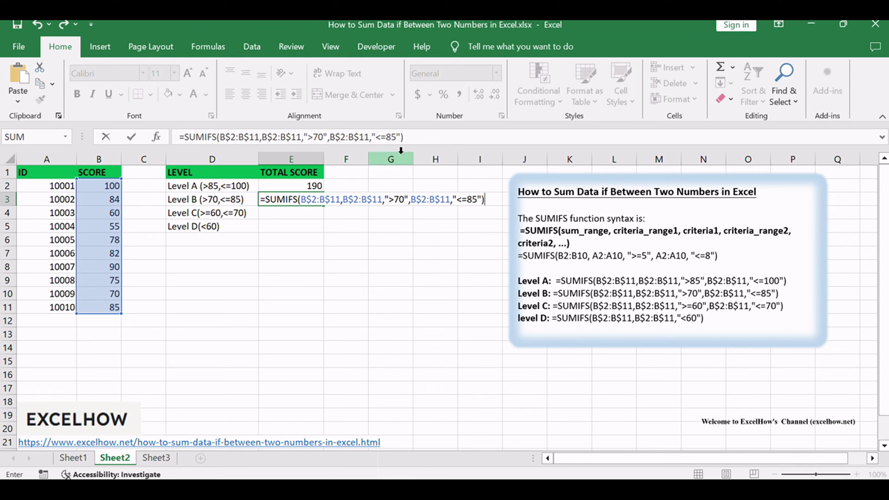
{"action": "left_click", "coordinate": [659, 402]}
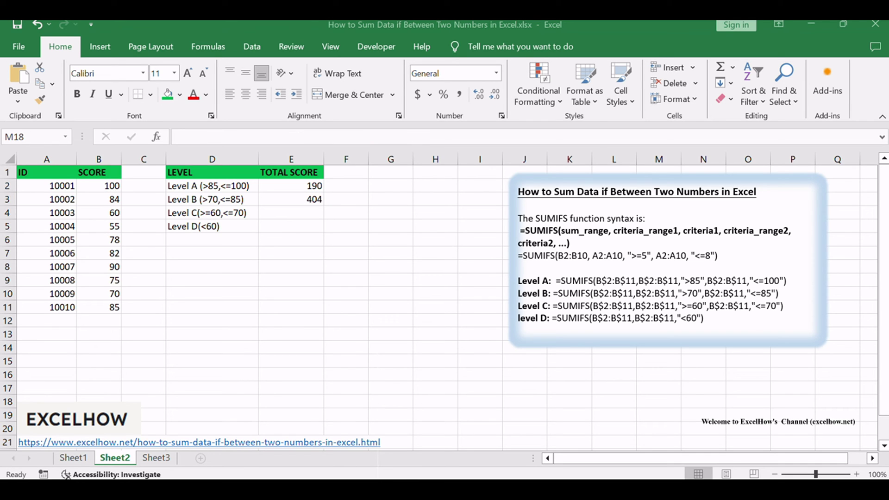
{"action": "left_click", "coordinate": [305, 213]}
- Enter =SUMIFS(B$2:B$11,B$2:B$11,">=60",B$2:B$11,"<=70") in E4, returning 130
{"action": "type", "text": "=SUMIFS(B$2:B$11,B$2:B$11,\">=60\",B$2:B$11,\"<=70\")"}
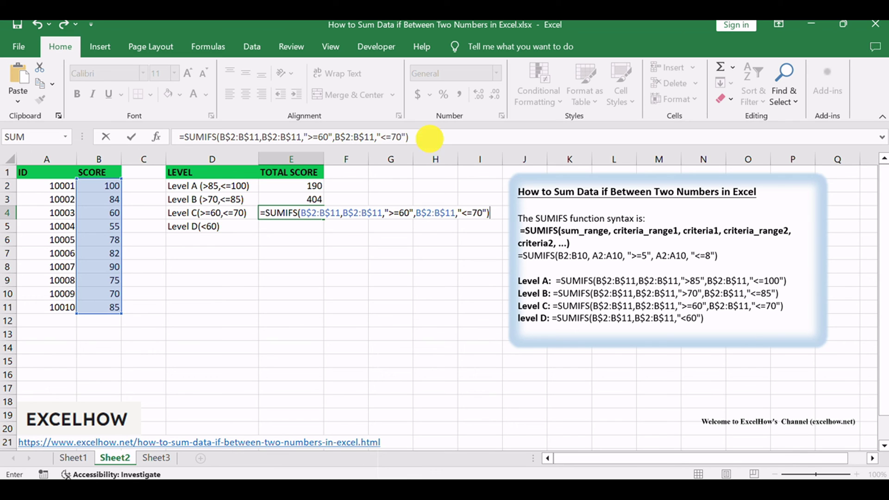
{"action": "key", "text": "Return"}
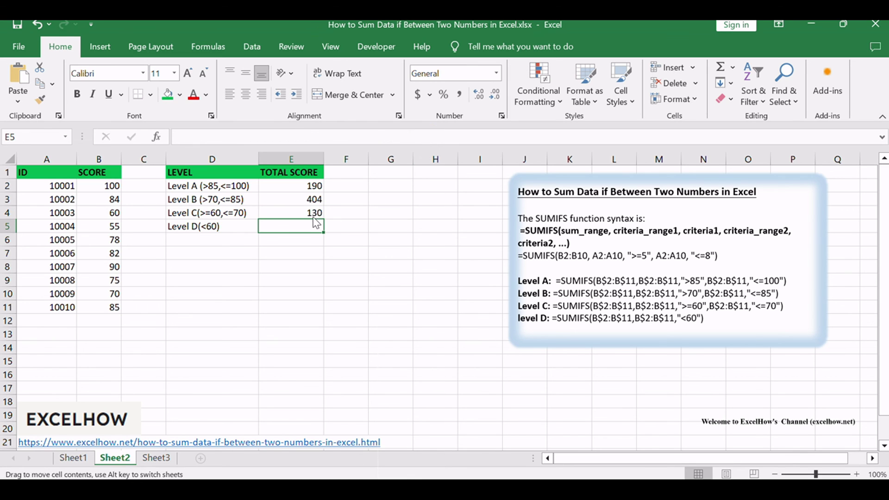
- Paste the Level D formula into E5, delete the 'level D: ' prefix, and commit it for 55
{"action": "left_click", "coordinate": [313, 213]}
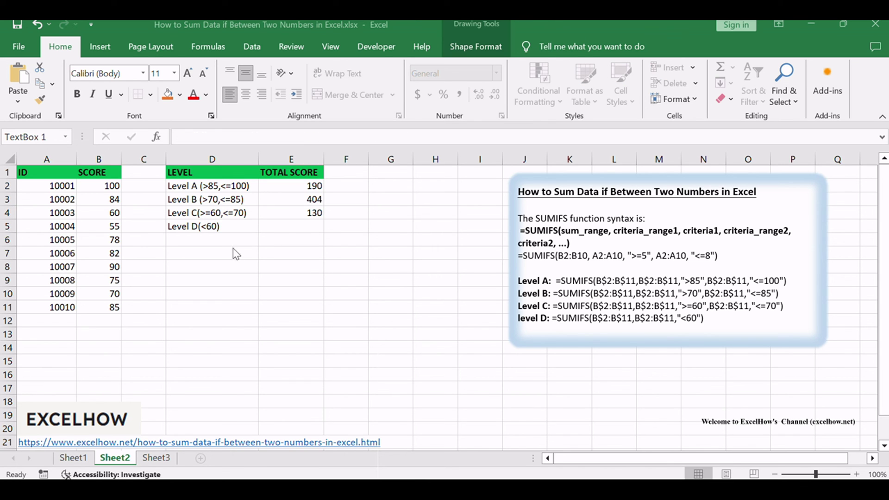
{"action": "double_click", "coordinate": [285, 227]}
{"action": "type", "text": "level D: =SUMIFS(B$2:B$11,B$2:B$11,\"<60\")"}
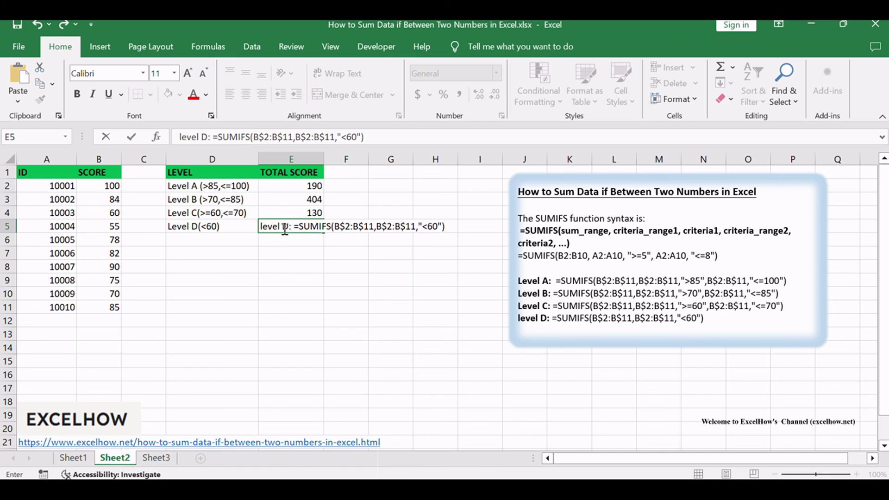
{"action": "left_click", "coordinate": [291, 225]}
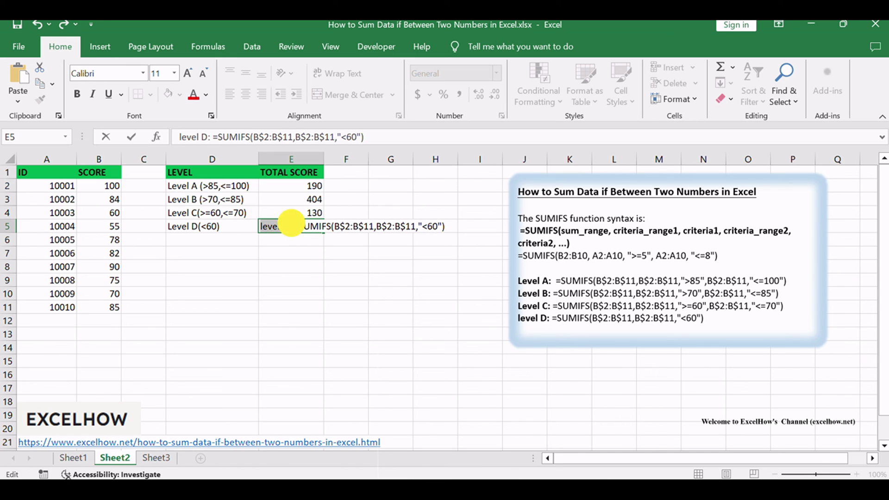
{"action": "left_click_drag", "start_coordinate": [260, 226], "coordinate": [289, 226]}
{"action": "key", "text": "BackSpace"}
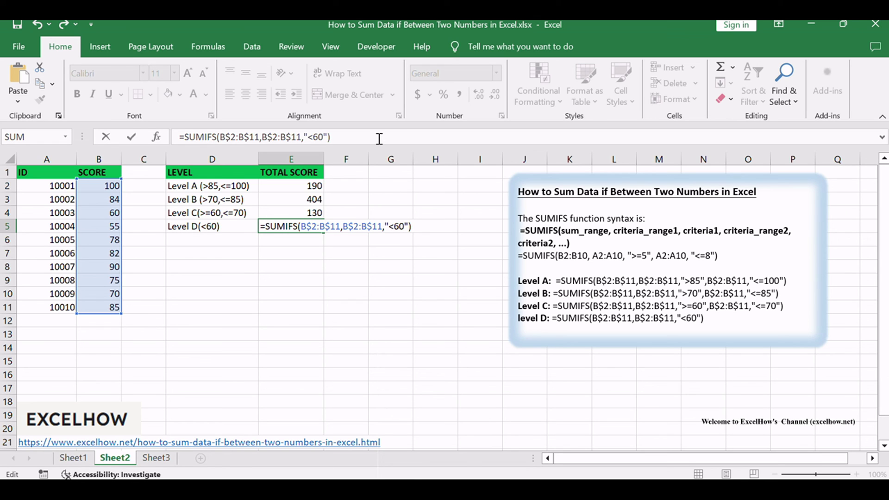
{"action": "key", "text": "Return"}
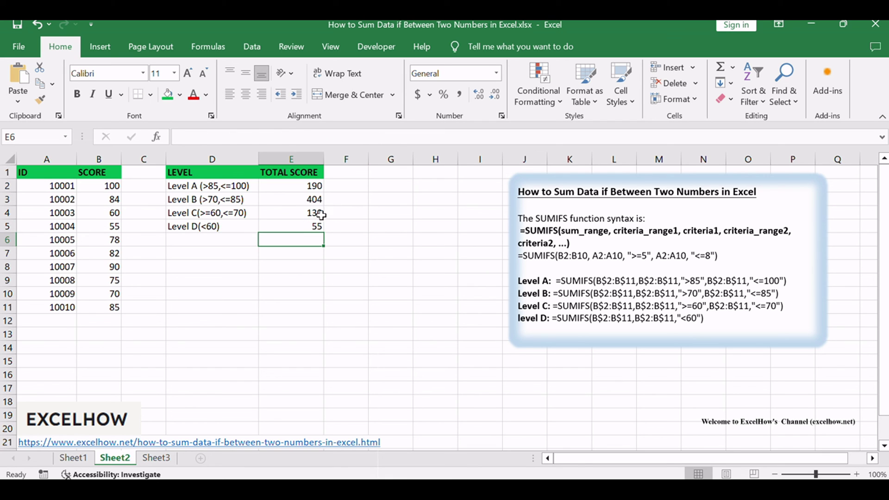
{"action": "left_click", "coordinate": [313, 225]}
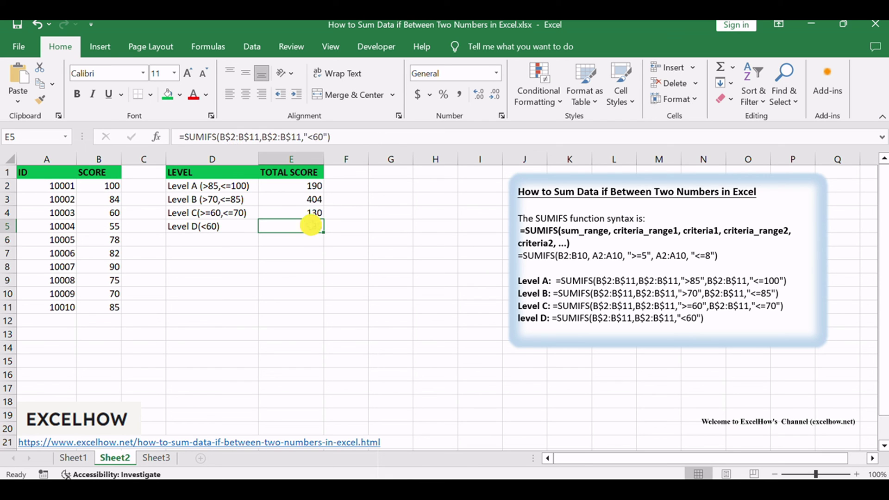
{"action": "left_click", "coordinate": [106, 227]}
{"action": "left_click", "coordinate": [306, 186]}
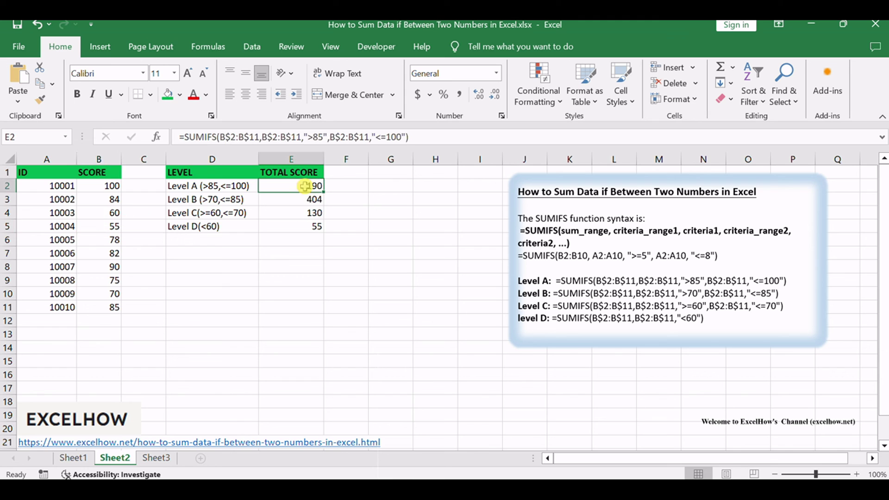
{"action": "left_click", "coordinate": [308, 199]}
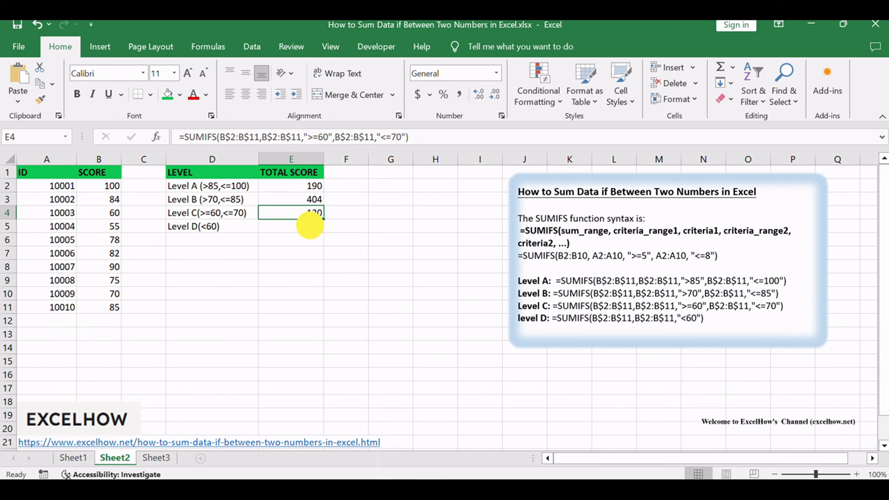
{"action": "left_click", "coordinate": [309, 226]}
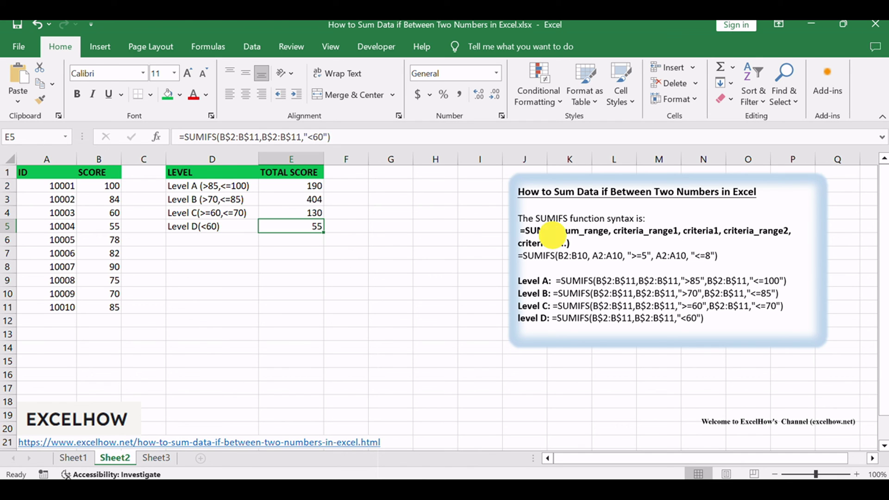
{"action": "left_click", "coordinate": [553, 230]}
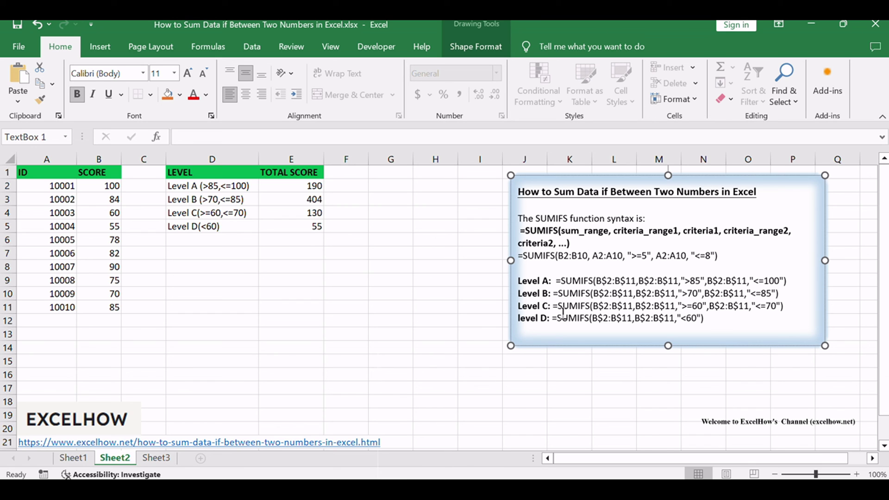
{"action": "left_click", "coordinate": [311, 188]}
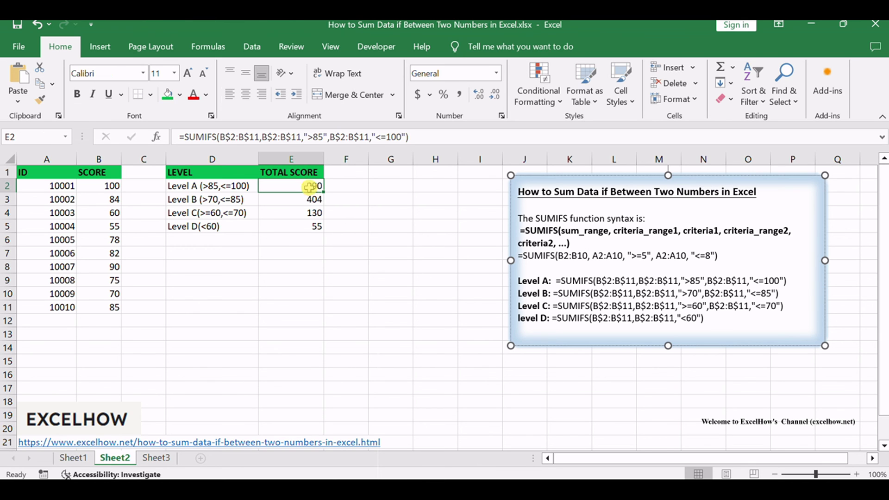
{"action": "left_click", "coordinate": [310, 198]}
{"action": "left_click", "coordinate": [312, 212]}
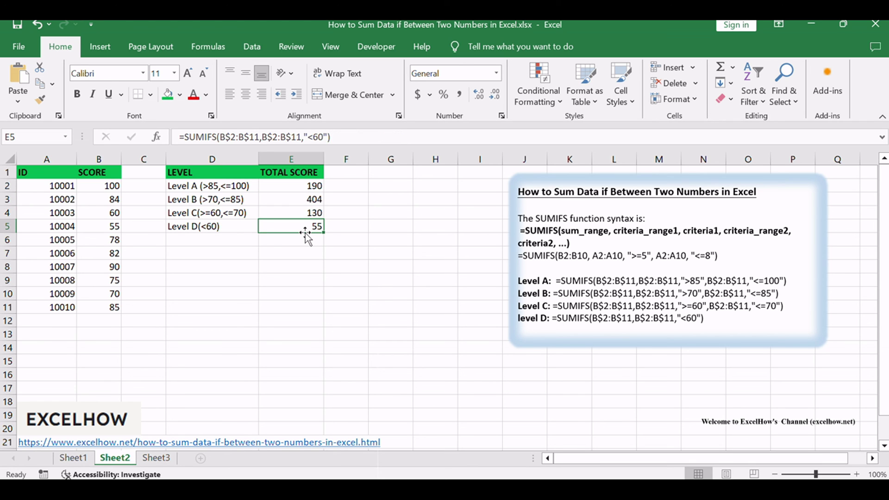
{"action": "left_click", "coordinate": [556, 281]}
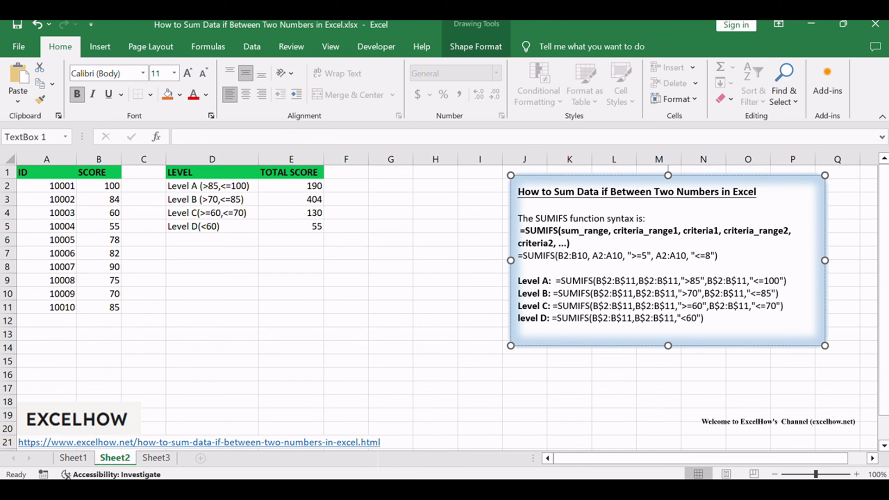